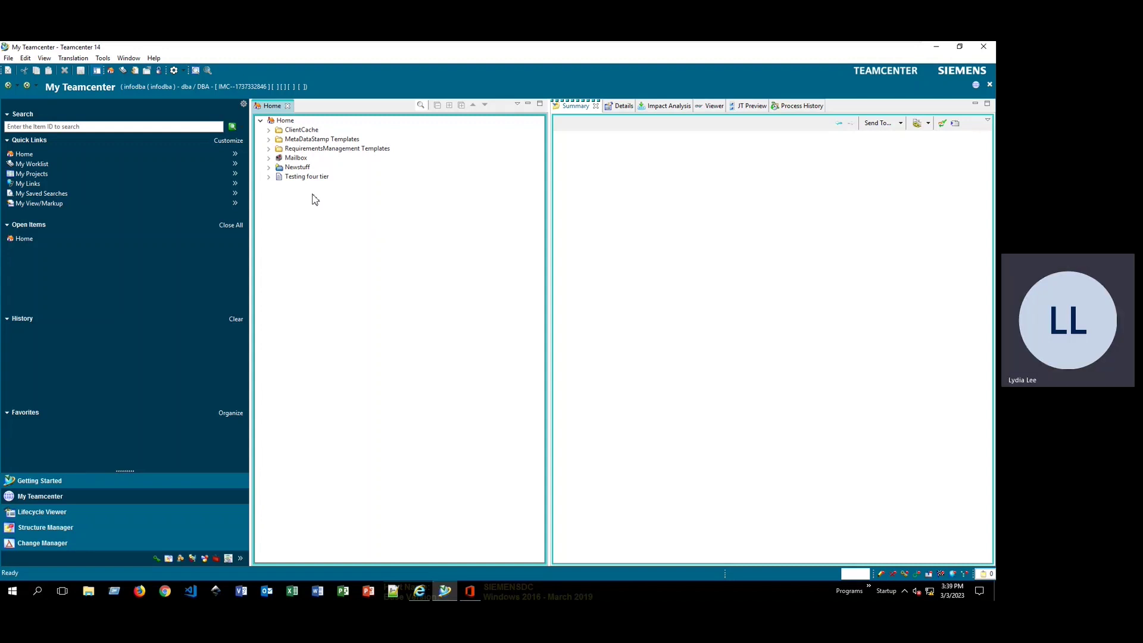
# Launch the Report Builder Reports wizard from Tools > Reports.
pyautogui.click(103, 58)
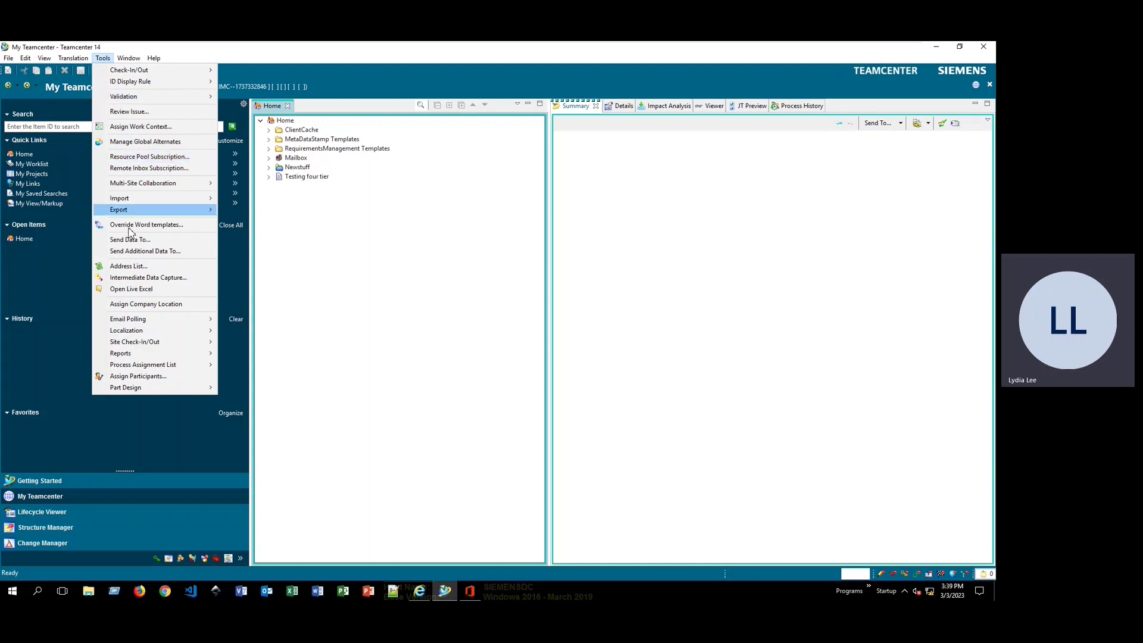
pyautogui.moveTo(149, 356)
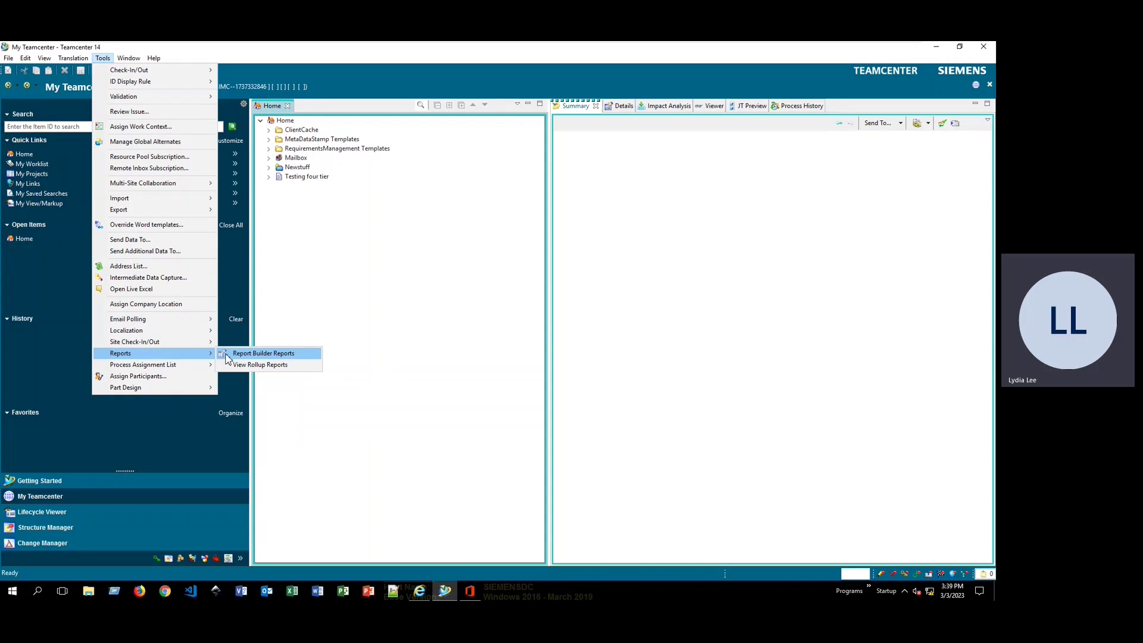
pyautogui.click(262, 353)
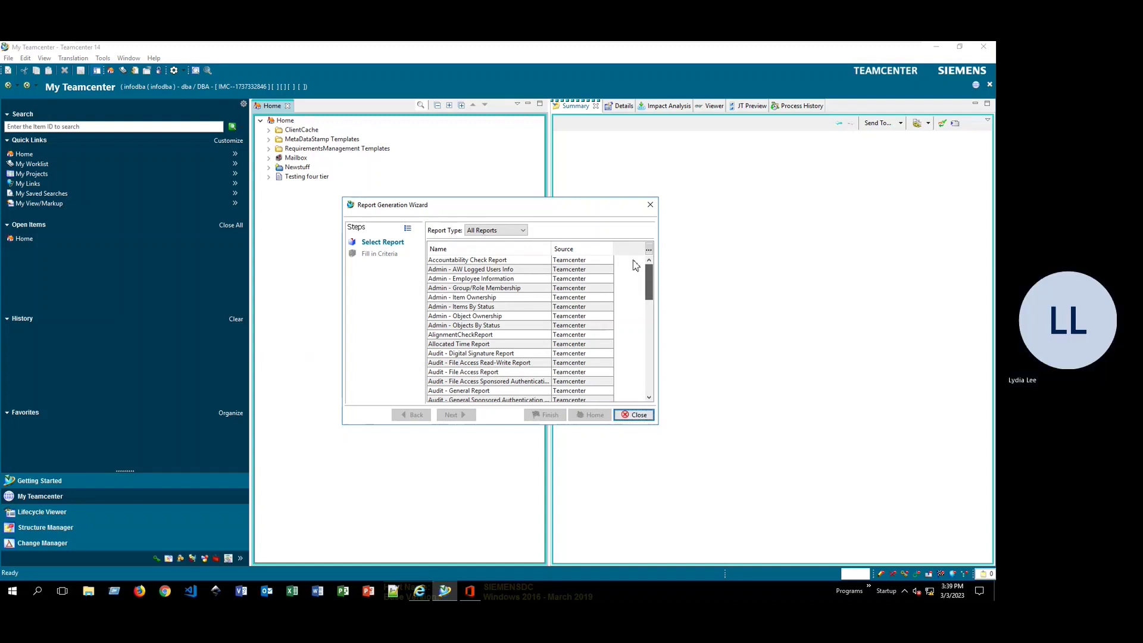
# Scroll the report list and select Admin - Group/Role Membership.
pyautogui.moveTo(649, 280); pyautogui.dragTo(659, 332)
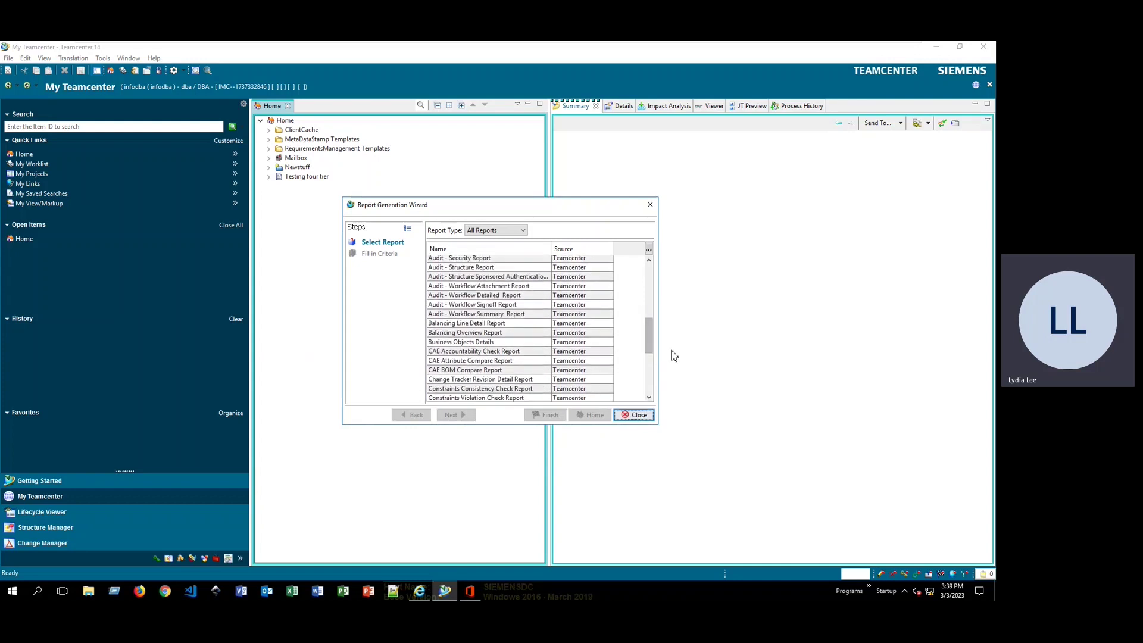
pyautogui.scroll(-1, 623, 355)
pyautogui.scroll(-3, 623, 357)
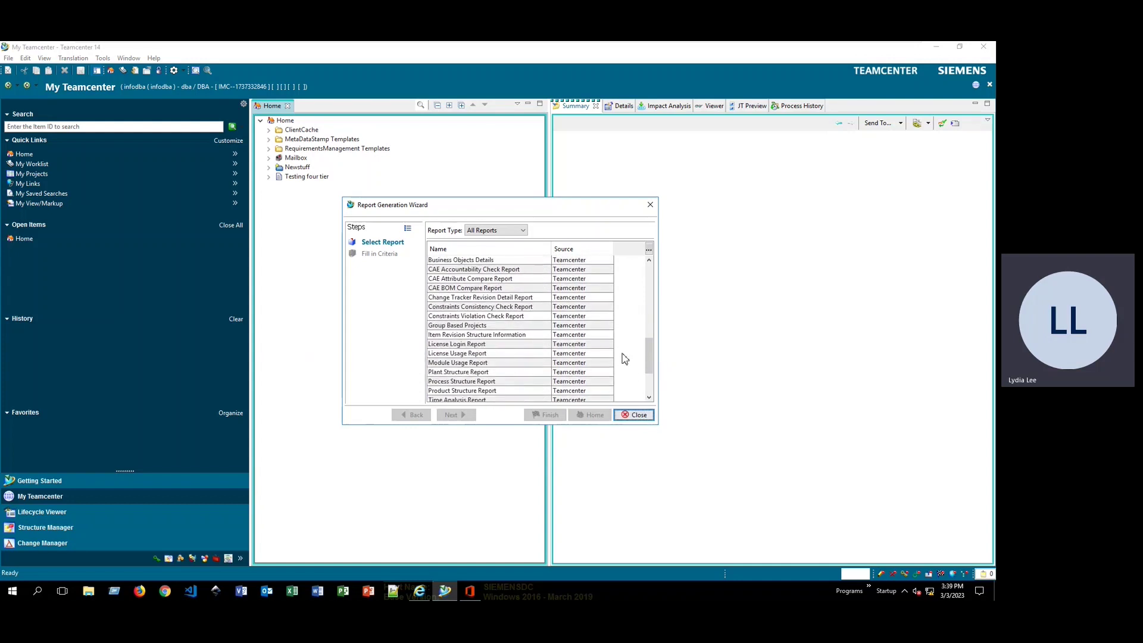
pyautogui.scroll(-1, 609, 371)
pyautogui.scroll(-1, 609, 371)
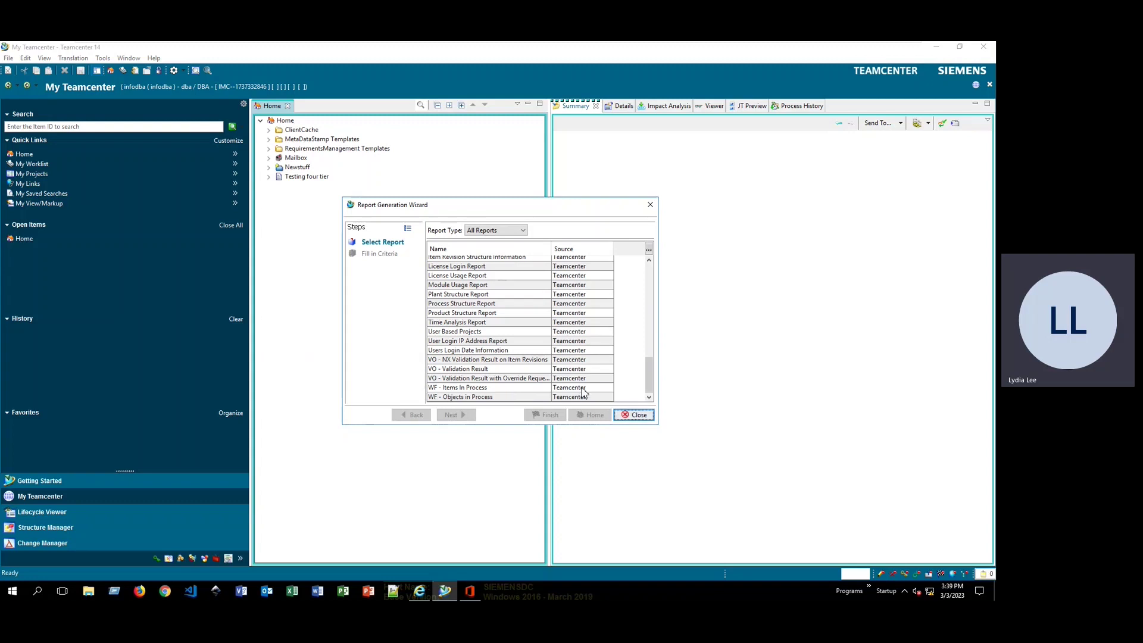
pyautogui.moveTo(647, 372); pyautogui.dragTo(660, 276)
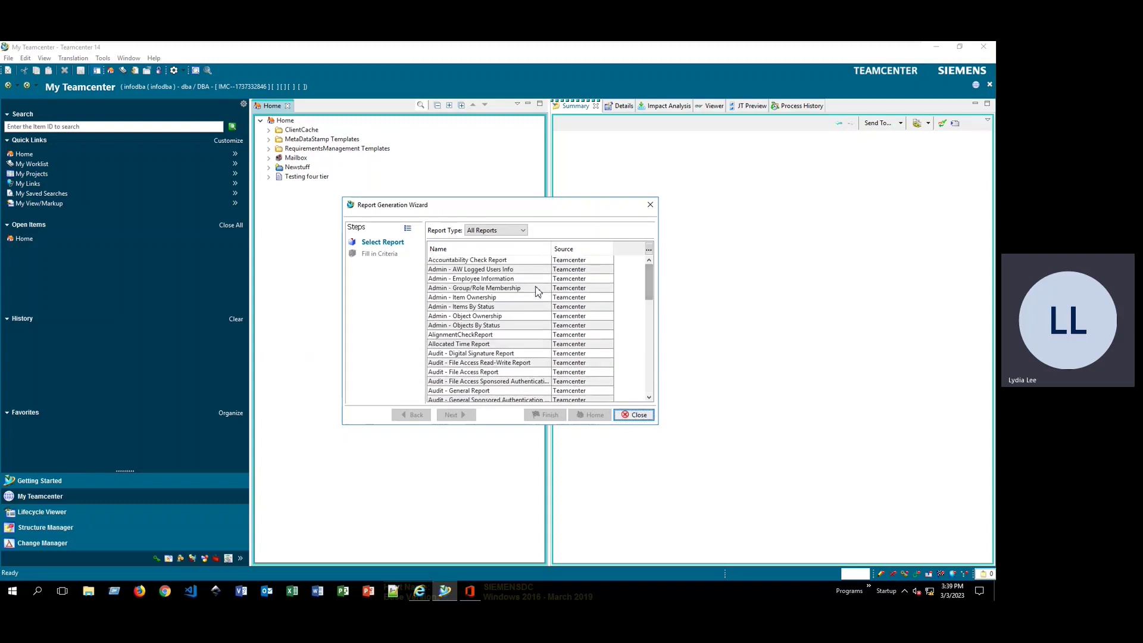
pyautogui.click(481, 288)
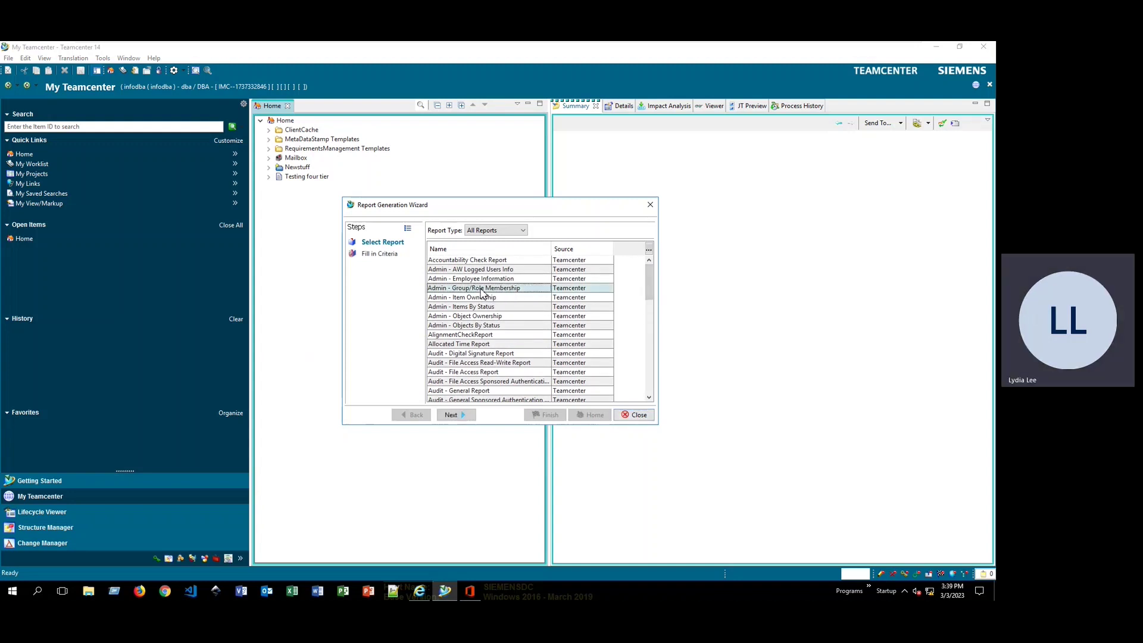
# Enter * as the Role criterion, leave Group empty, and generate the membership report.
pyautogui.click(466, 417)
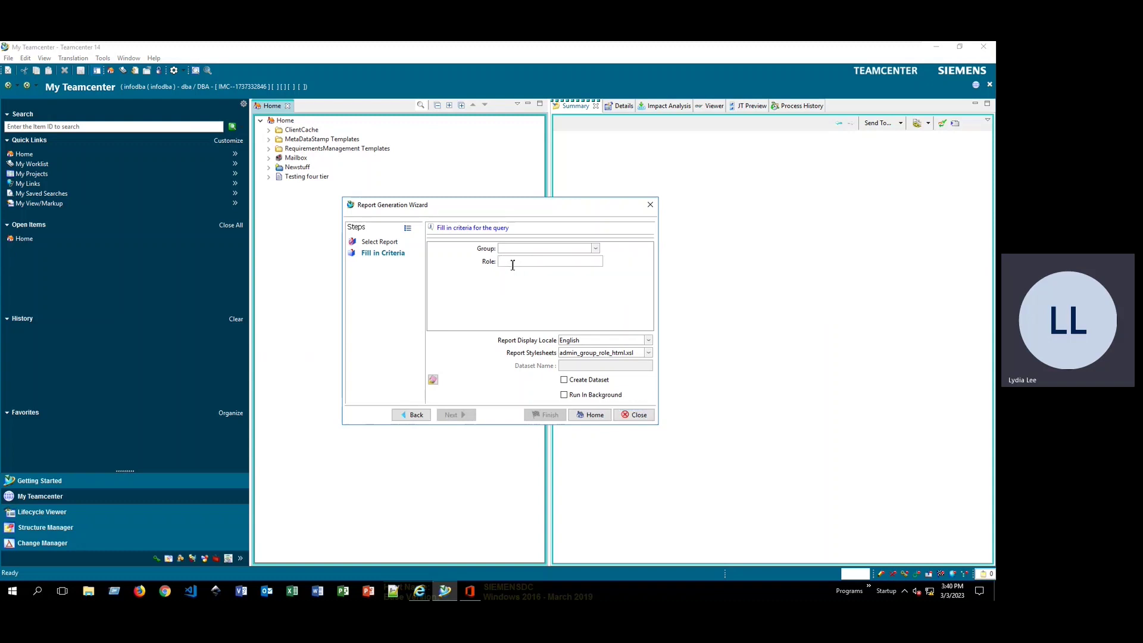
pyautogui.write('*')
pyautogui.click(595, 248)
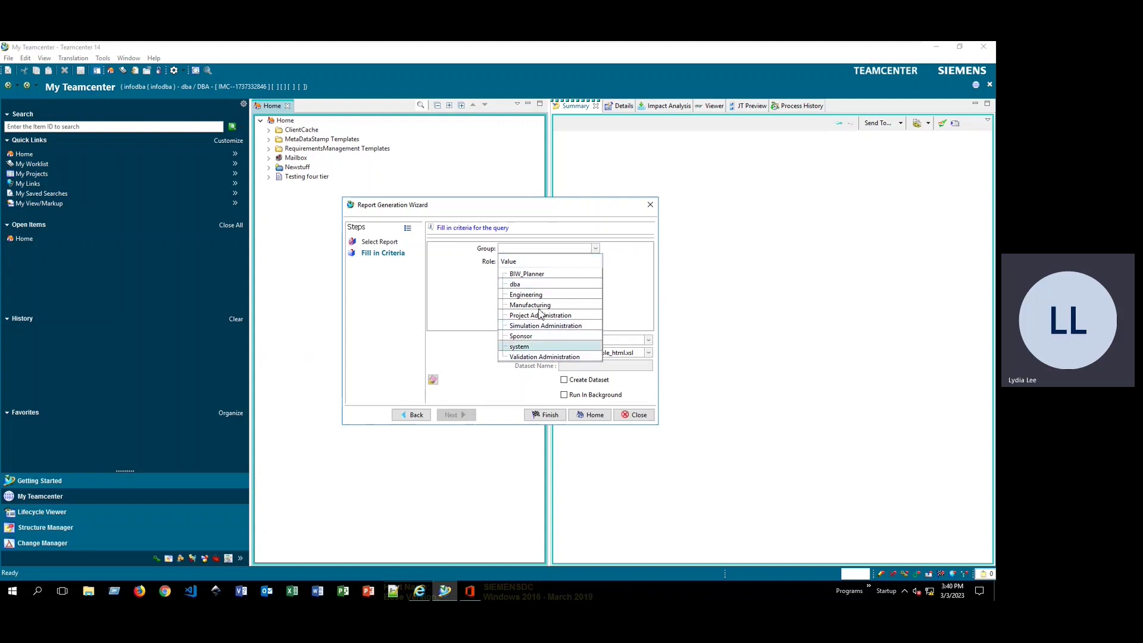
pyautogui.click(466, 281)
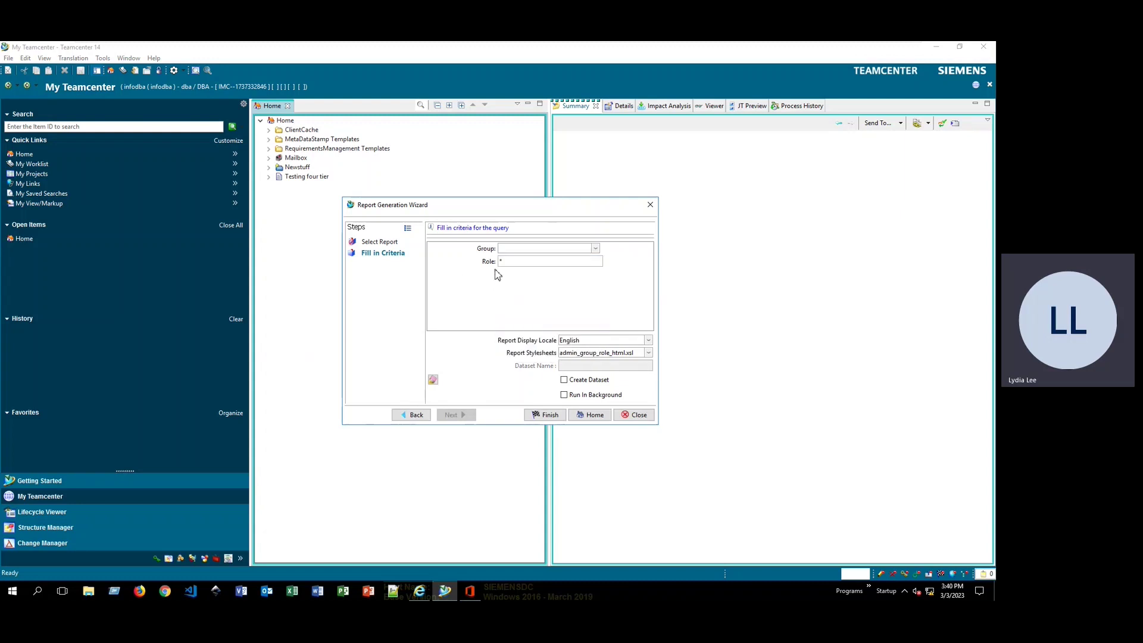
pyautogui.click(596, 249)
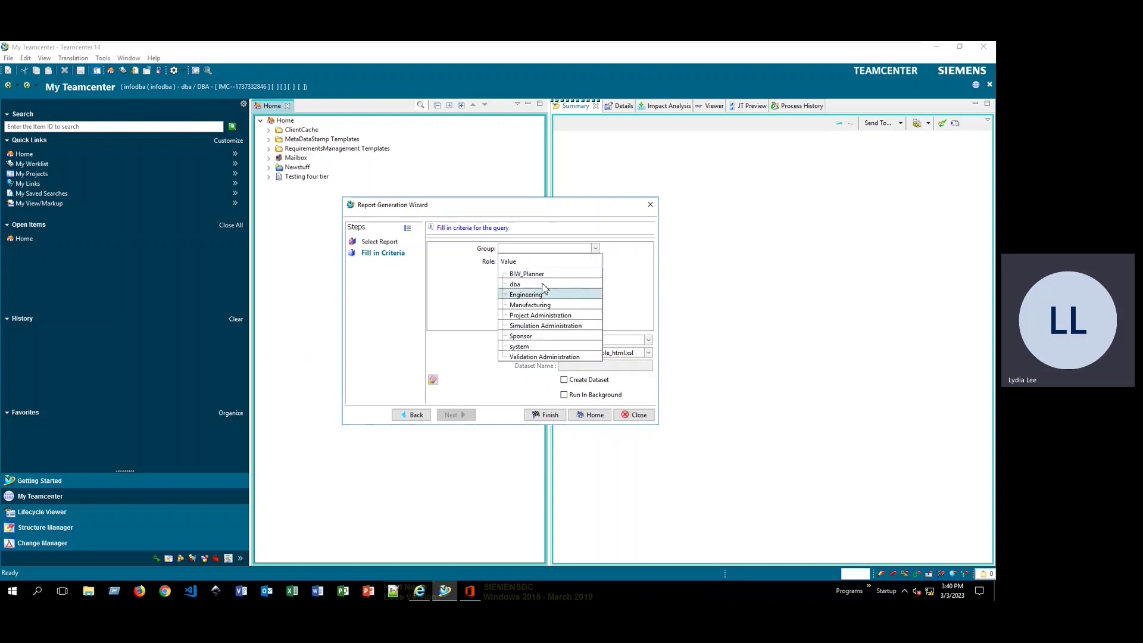
pyautogui.click(476, 274)
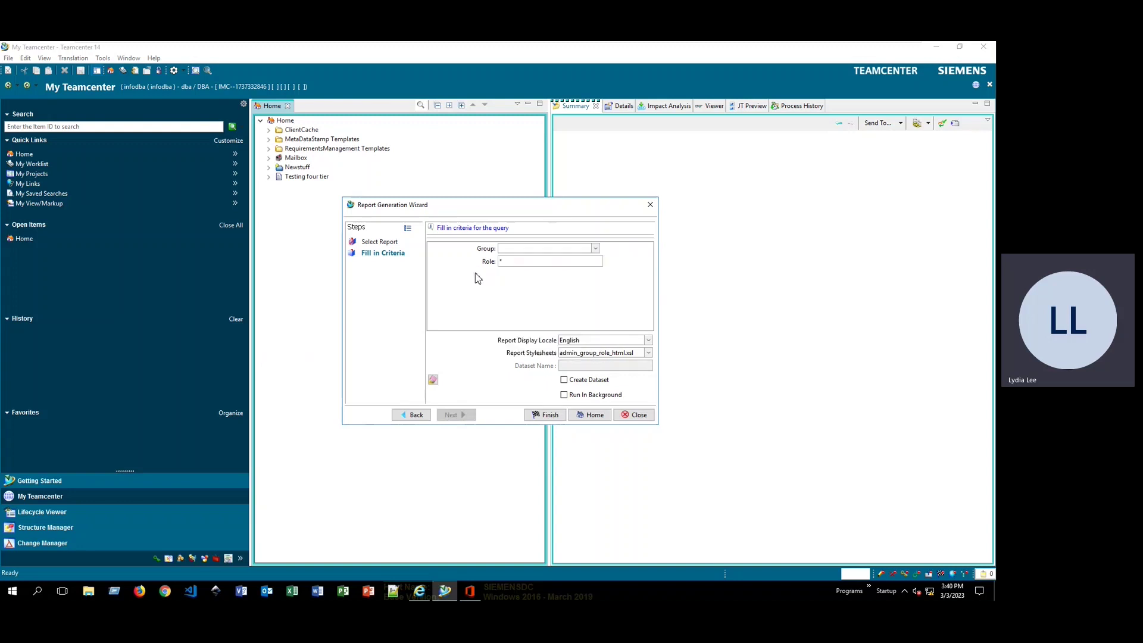
pyautogui.doubleClick(507, 266)
pyautogui.click(526, 264)
pyautogui.click(544, 415)
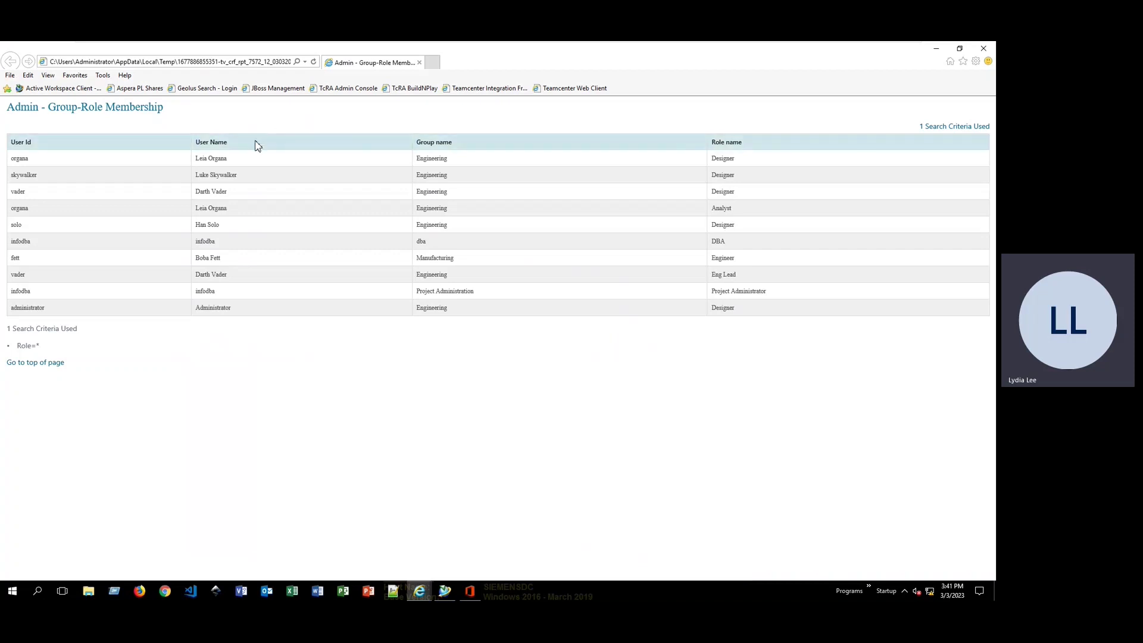
# Highlight the first user's name and their Designer and Analyst roles, then close the report browser.
pyautogui.tripleClick(226, 209)
pyautogui.tripleClick(228, 161)
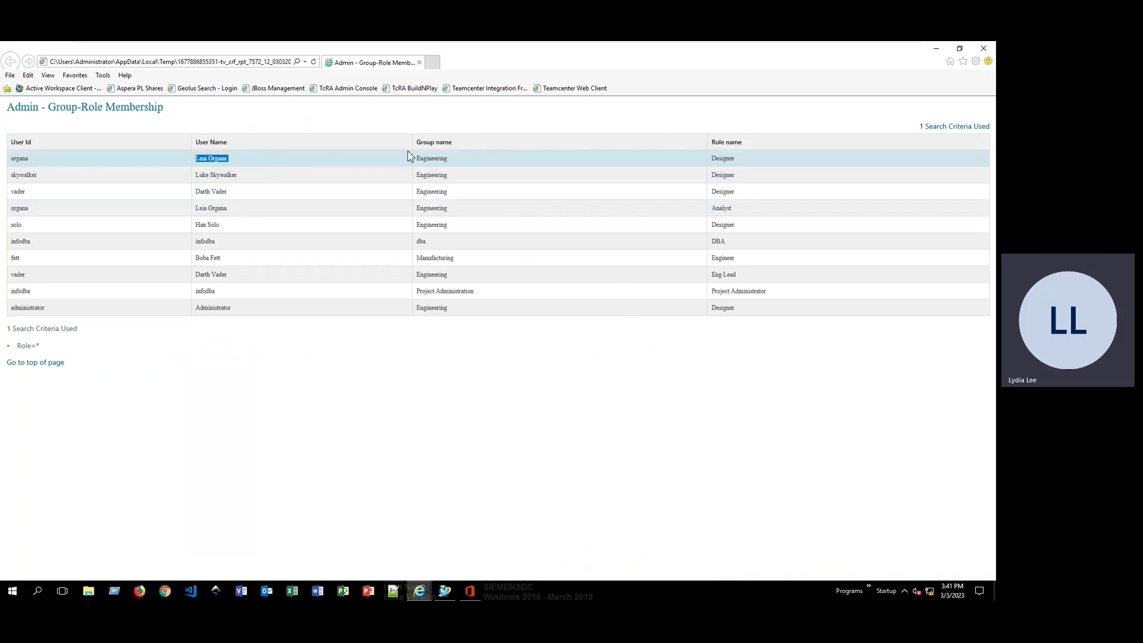
pyautogui.click(722, 159)
pyautogui.doubleClick(721, 160)
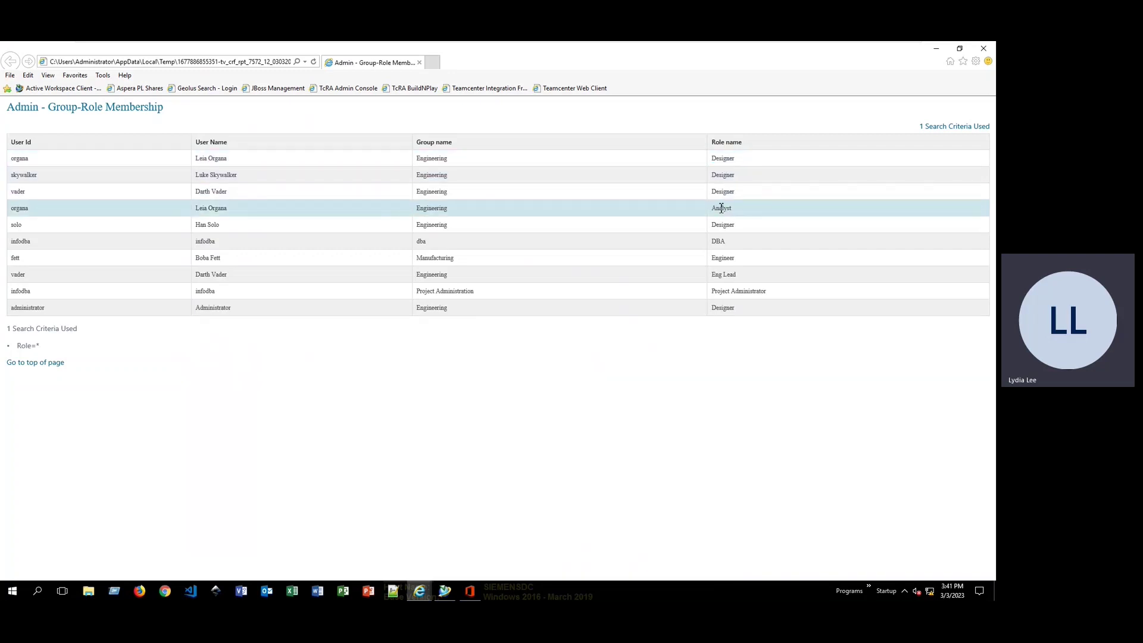
pyautogui.doubleClick(721, 208)
pyautogui.click(716, 210)
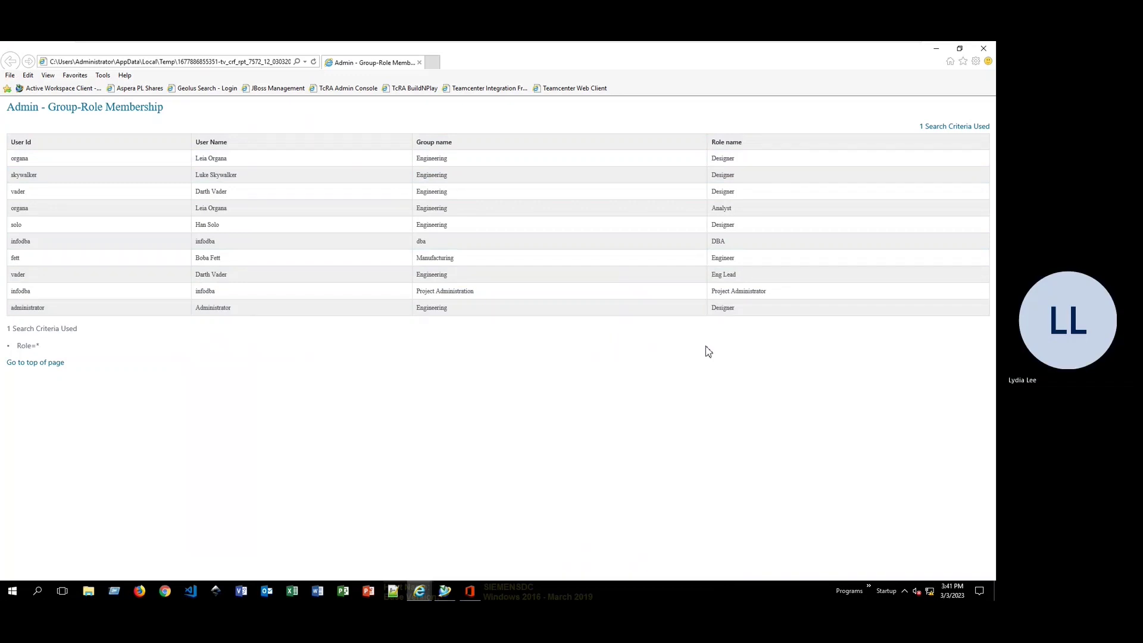
pyautogui.click(990, 47)
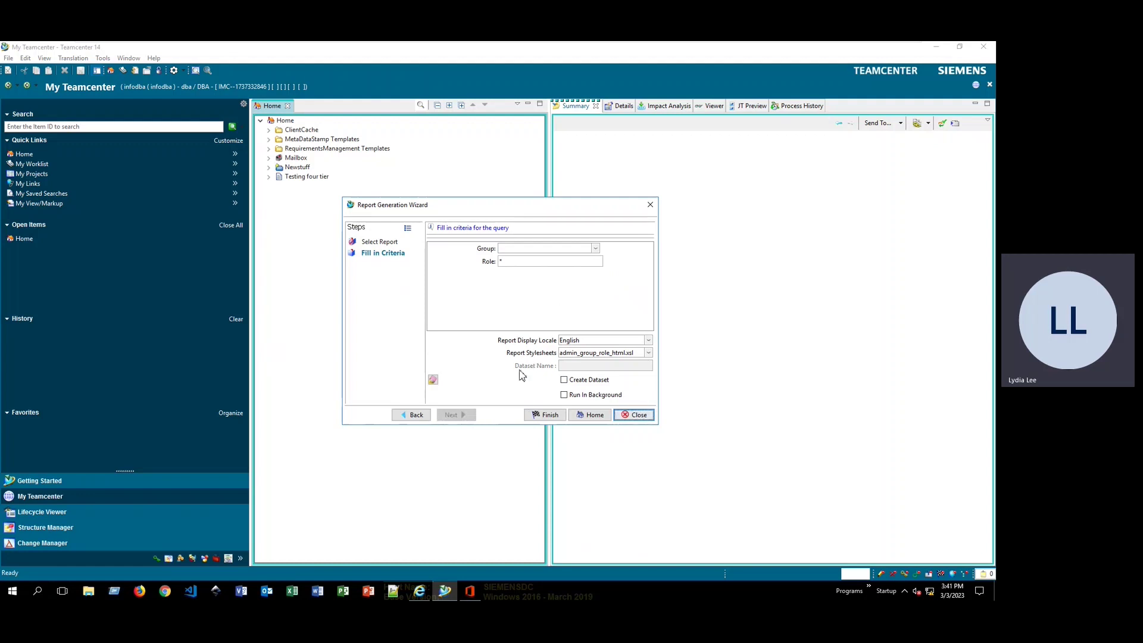
# Go back to the report list, choose License Usage Report, and generate it.
pyautogui.click(416, 415)
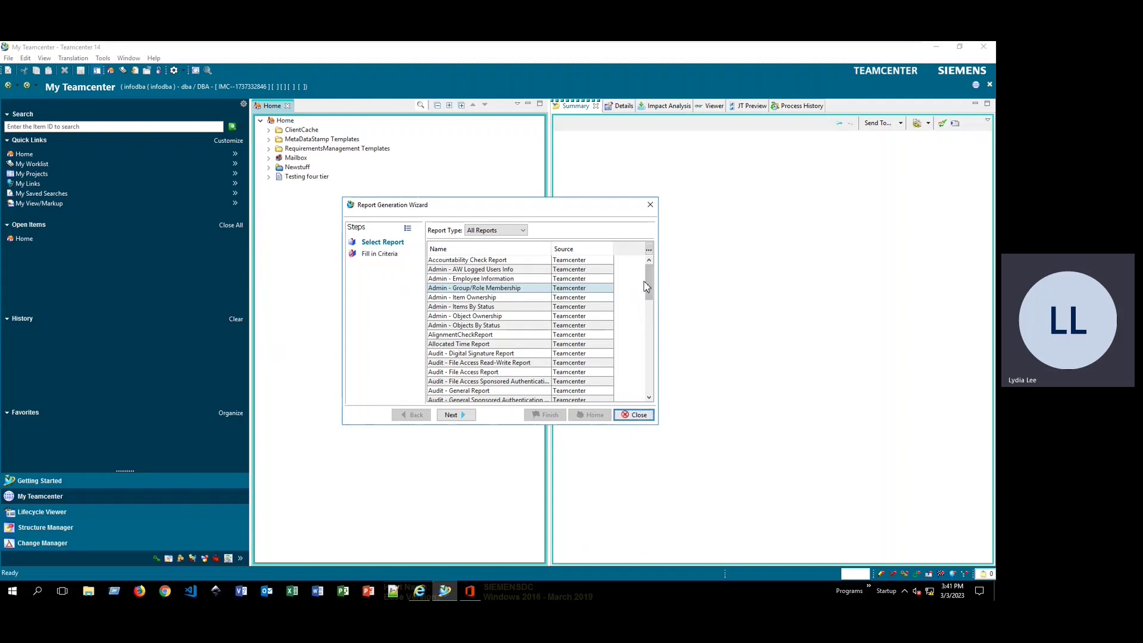
pyautogui.moveTo(649, 287); pyautogui.dragTo(652, 358)
pyautogui.click(483, 373)
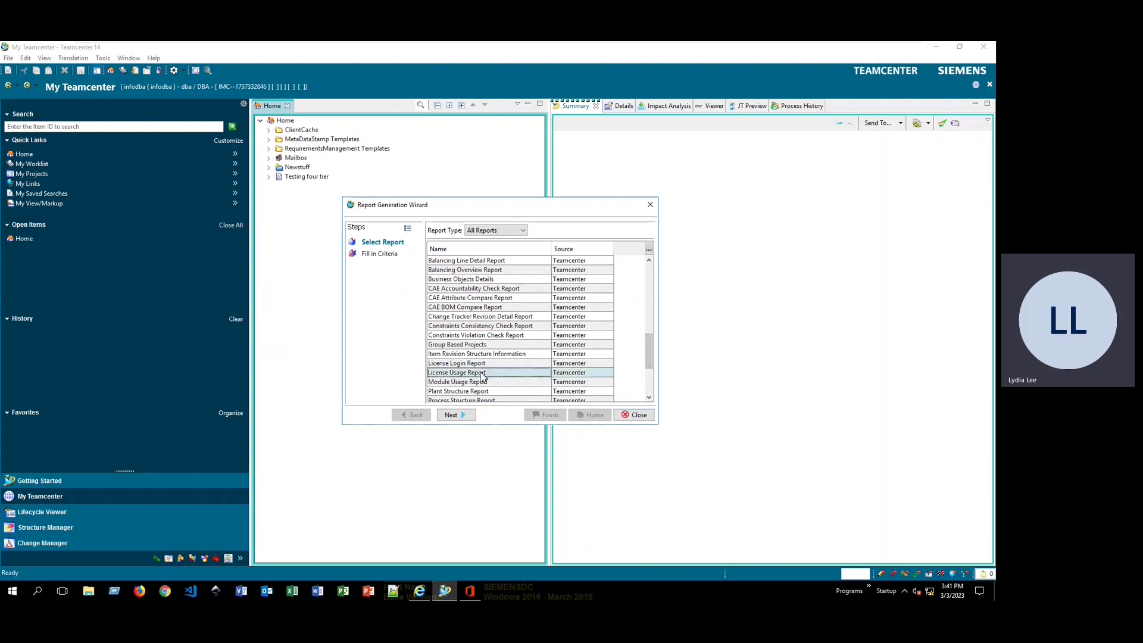
pyautogui.click(451, 416)
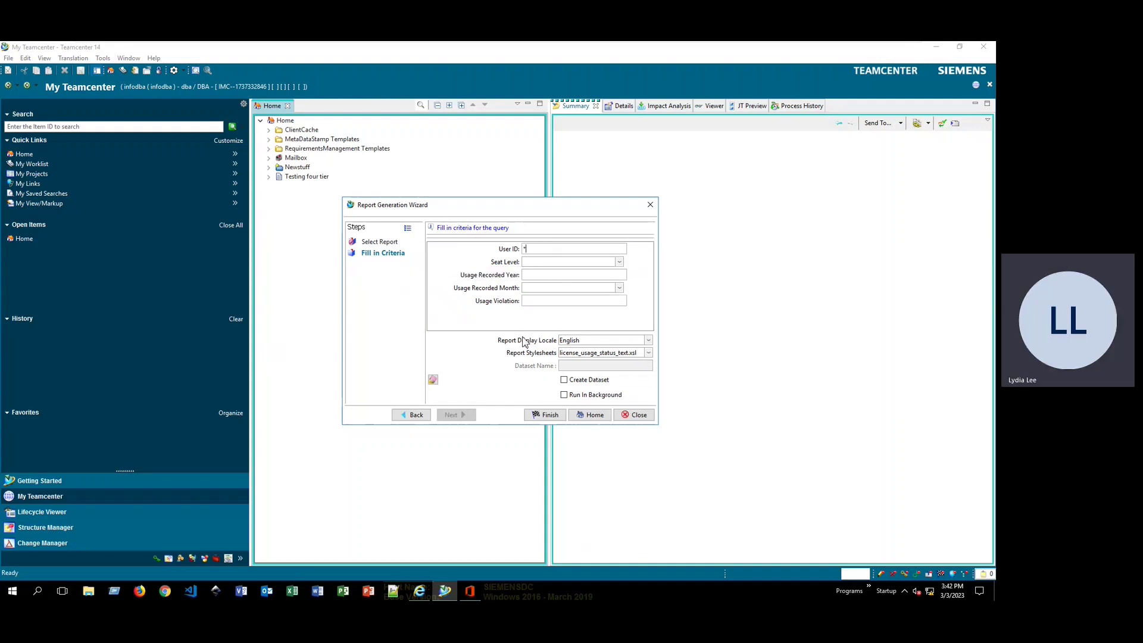
pyautogui.click(551, 417)
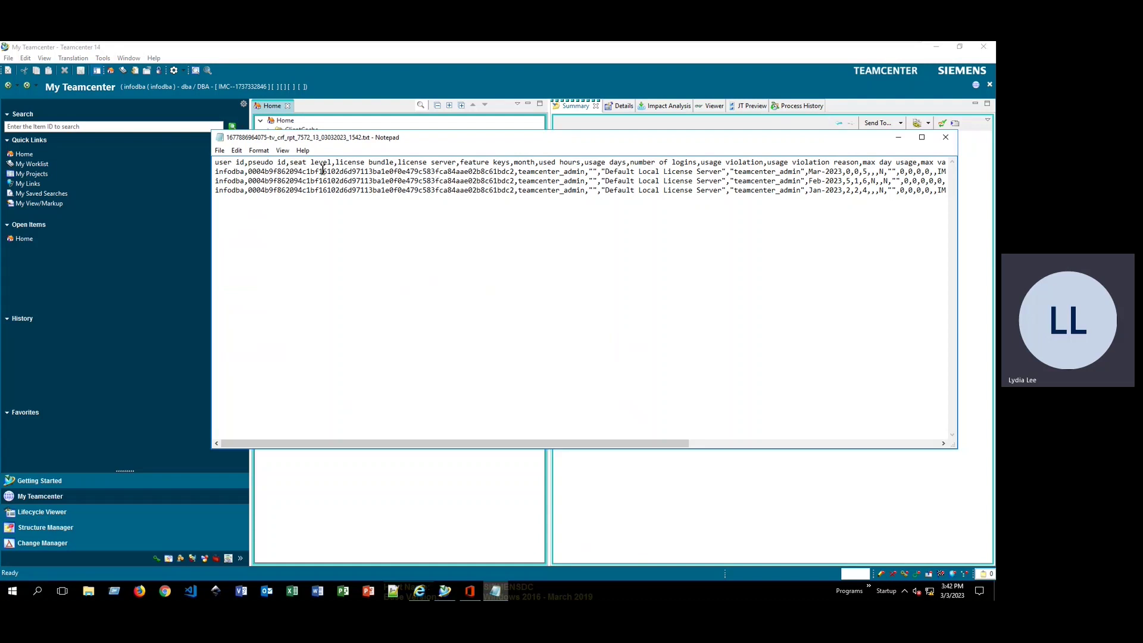
# Open Notepad's File menu for the license usage report text.
pyautogui.click(220, 151)
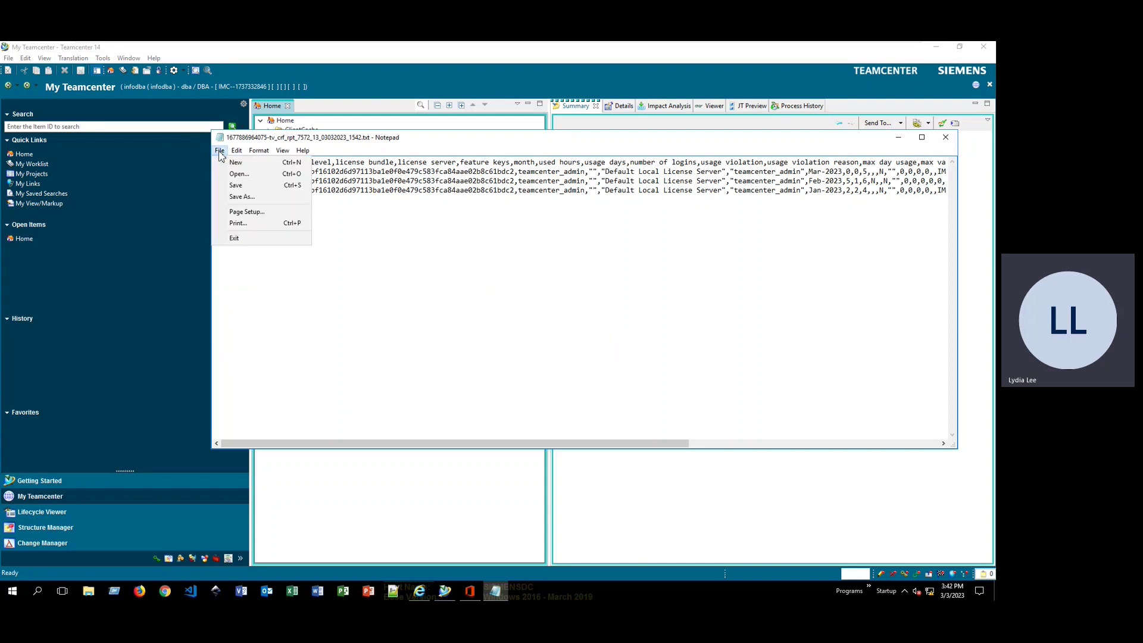
# Save the report in C:\Temp with a .csv extension and file type All Files (*.*).
pyautogui.click(238, 197)
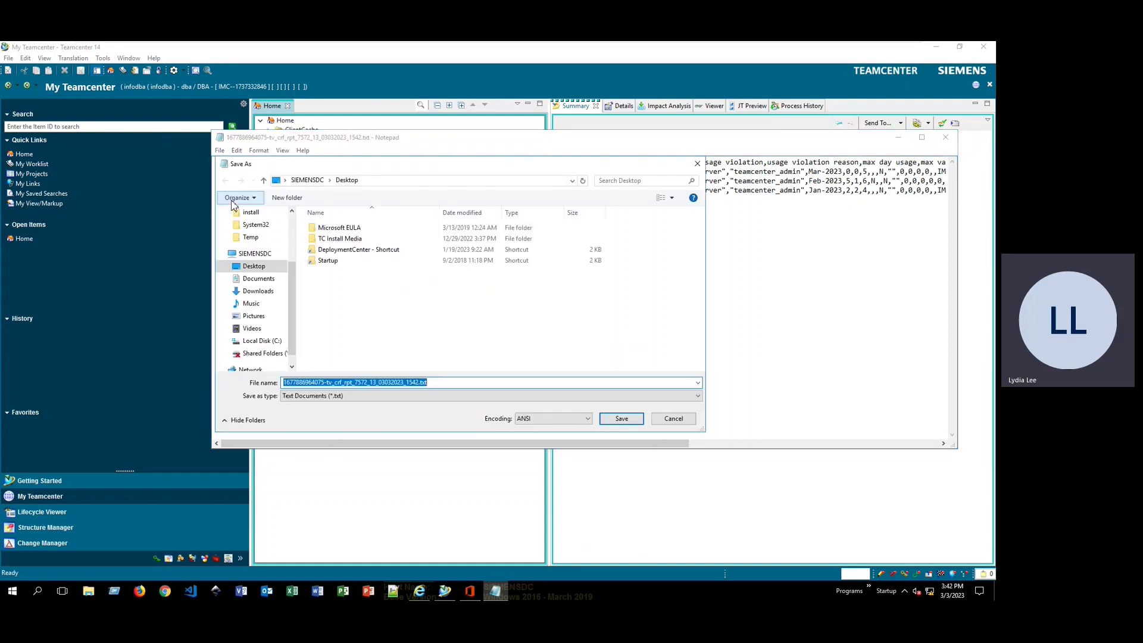
pyautogui.click(251, 237)
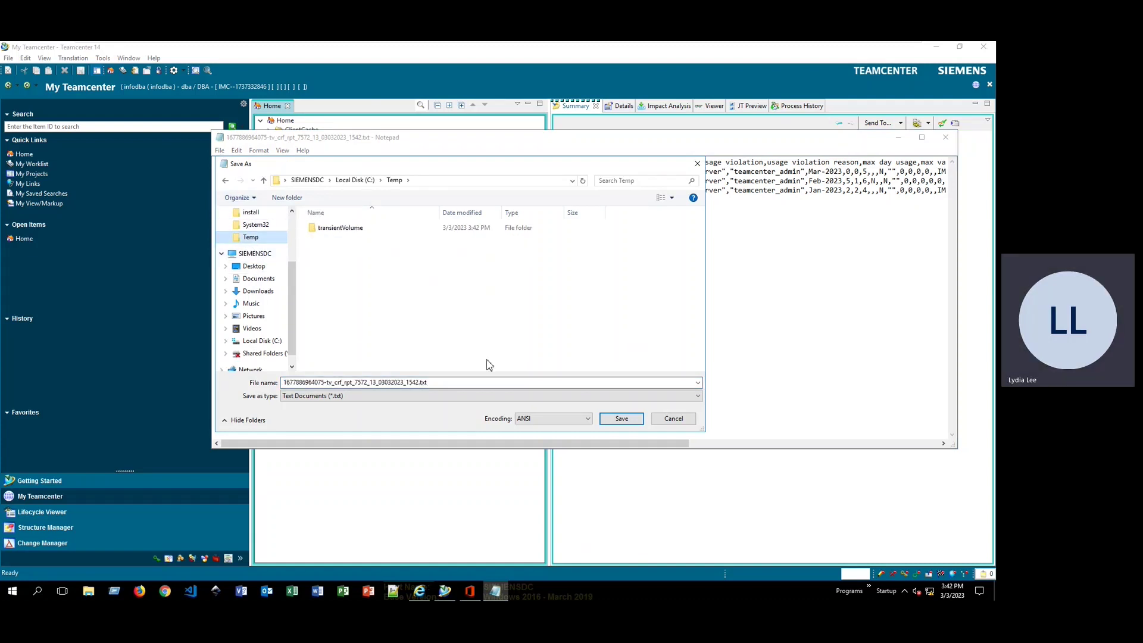
pyautogui.doubleClick(444, 381)
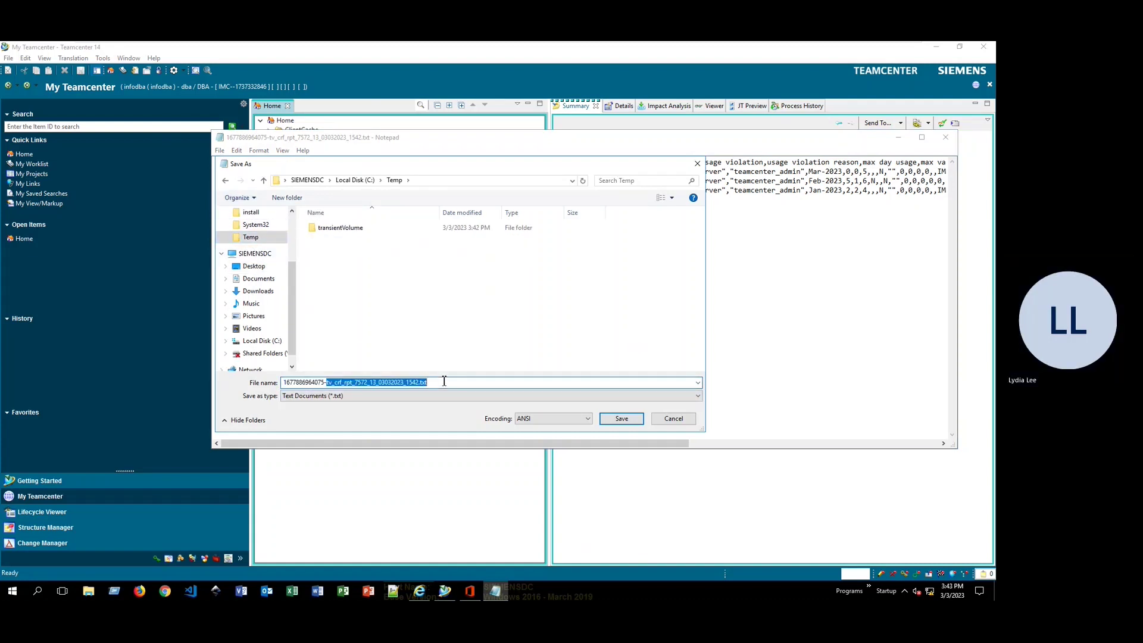
pyautogui.click(431, 383)
pyautogui.doubleClick(424, 383)
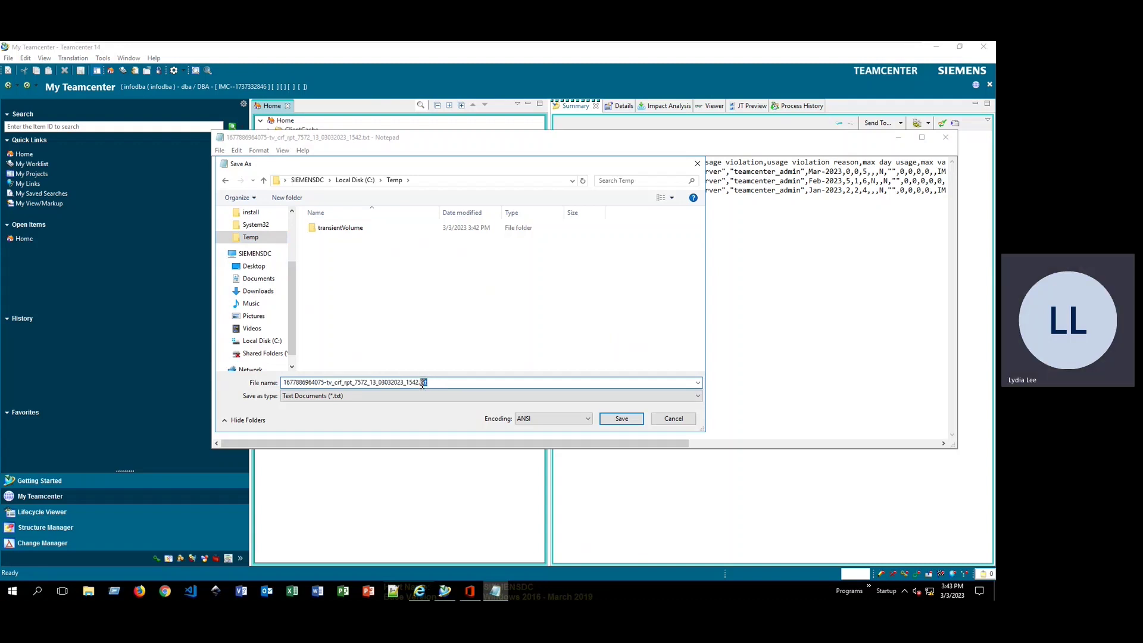
pyautogui.write('csv')
pyautogui.click(408, 396)
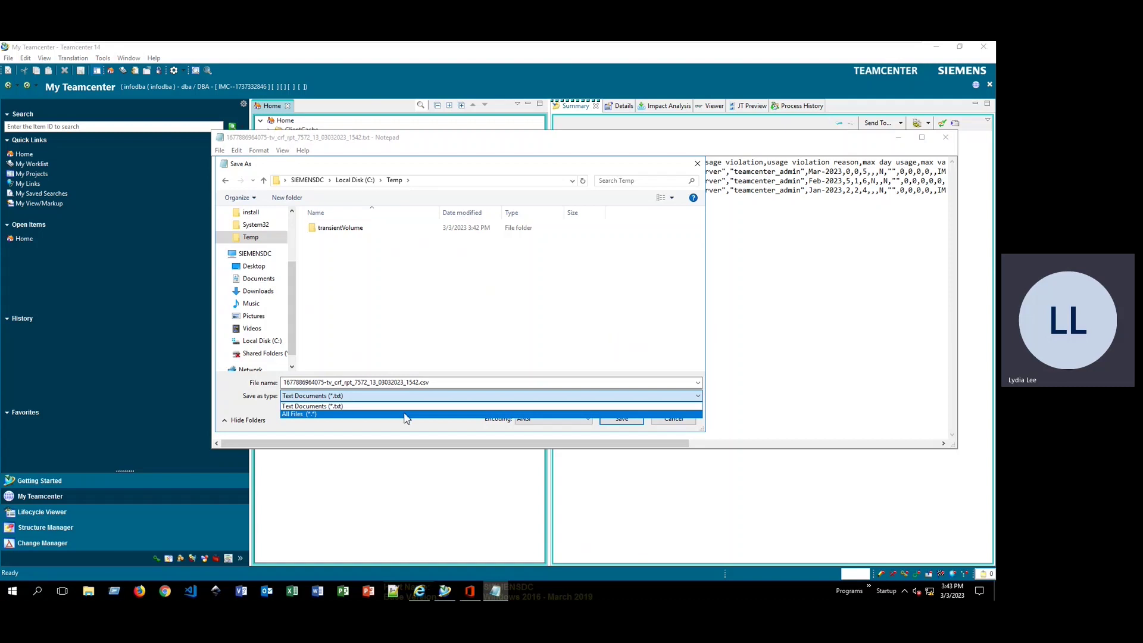
pyautogui.click(406, 413)
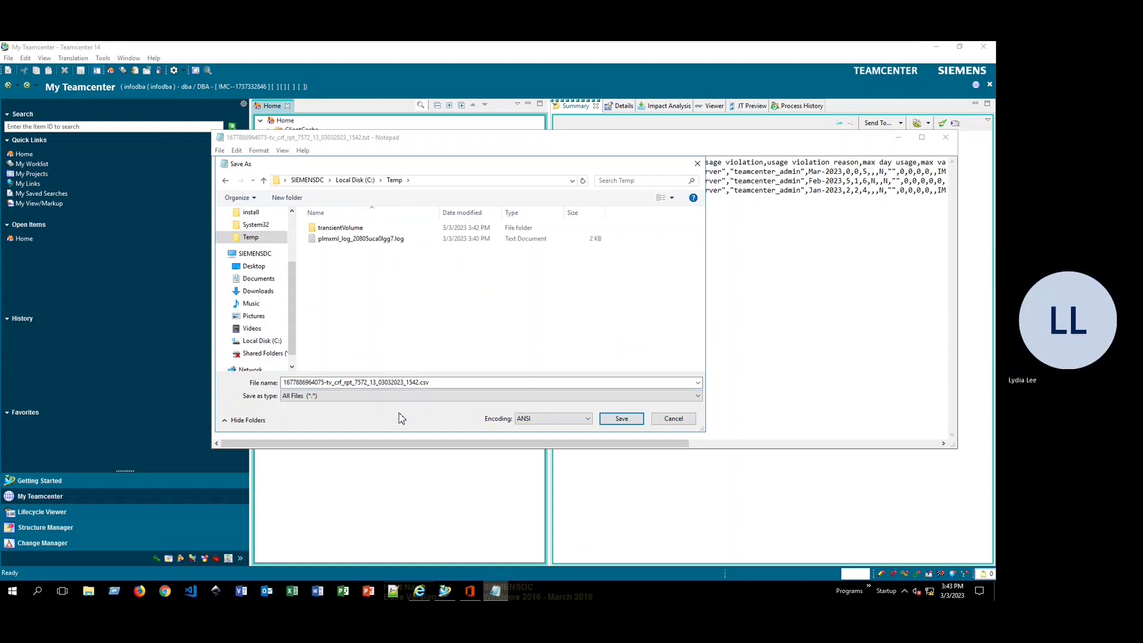
pyautogui.click(621, 419)
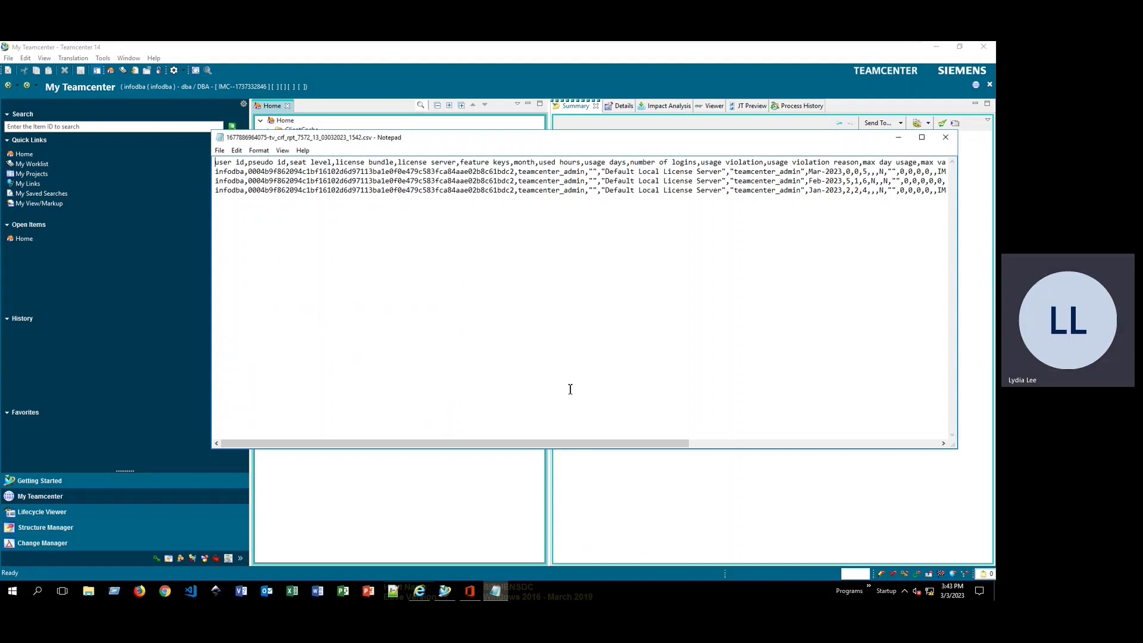
# Open the saved .csv report from the C:\Temp folder in Excel.
pyautogui.click(89, 596)
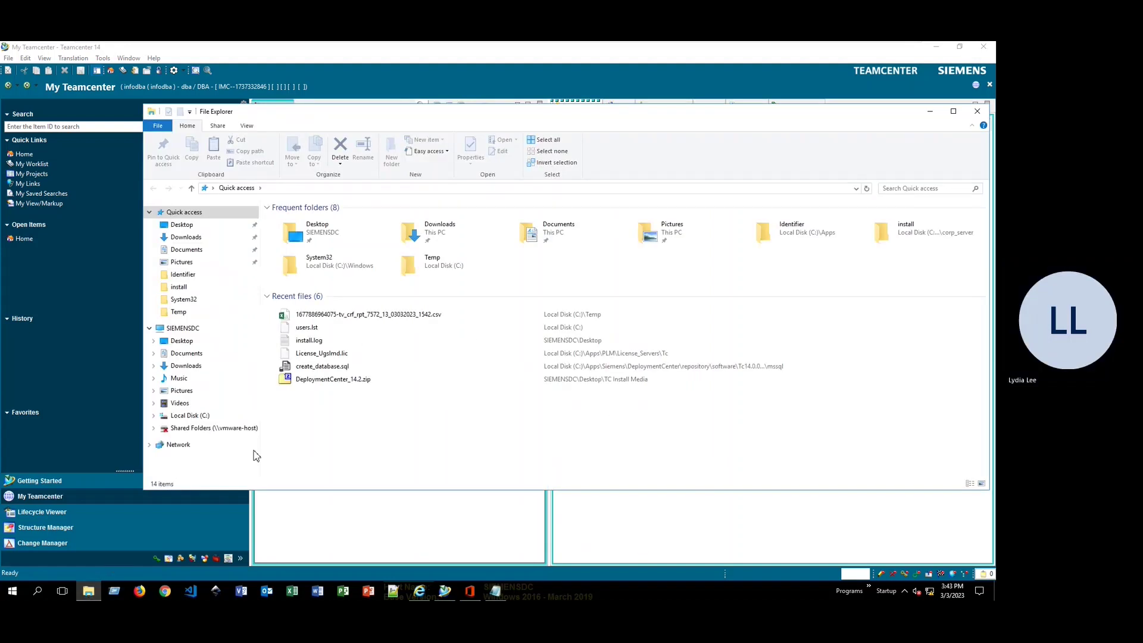
pyautogui.click(195, 312)
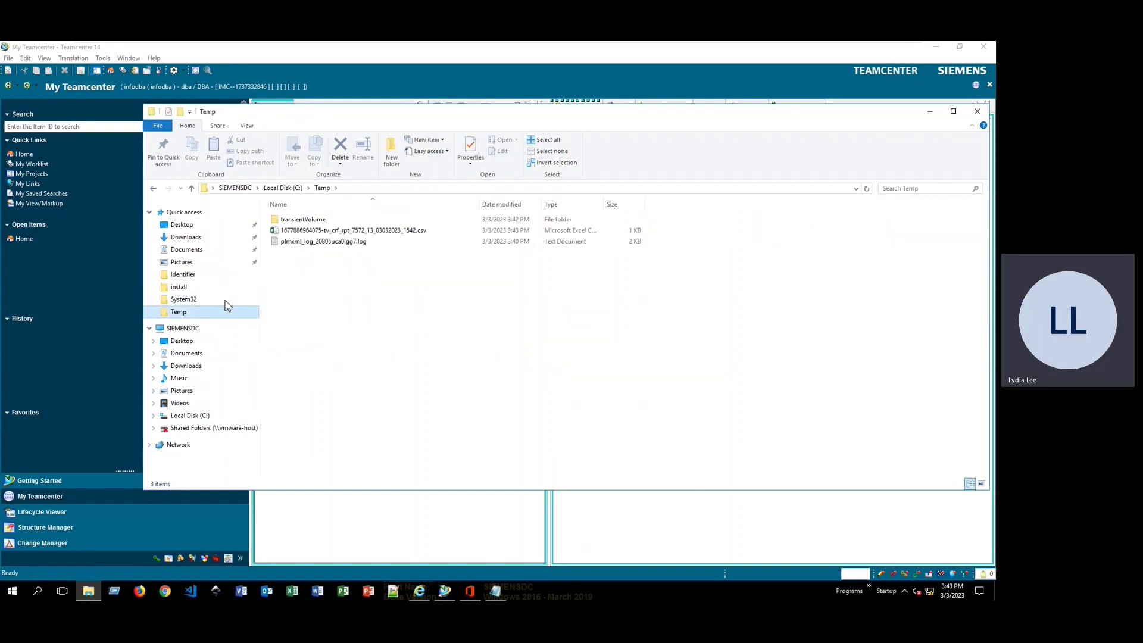
pyautogui.doubleClick(311, 231)
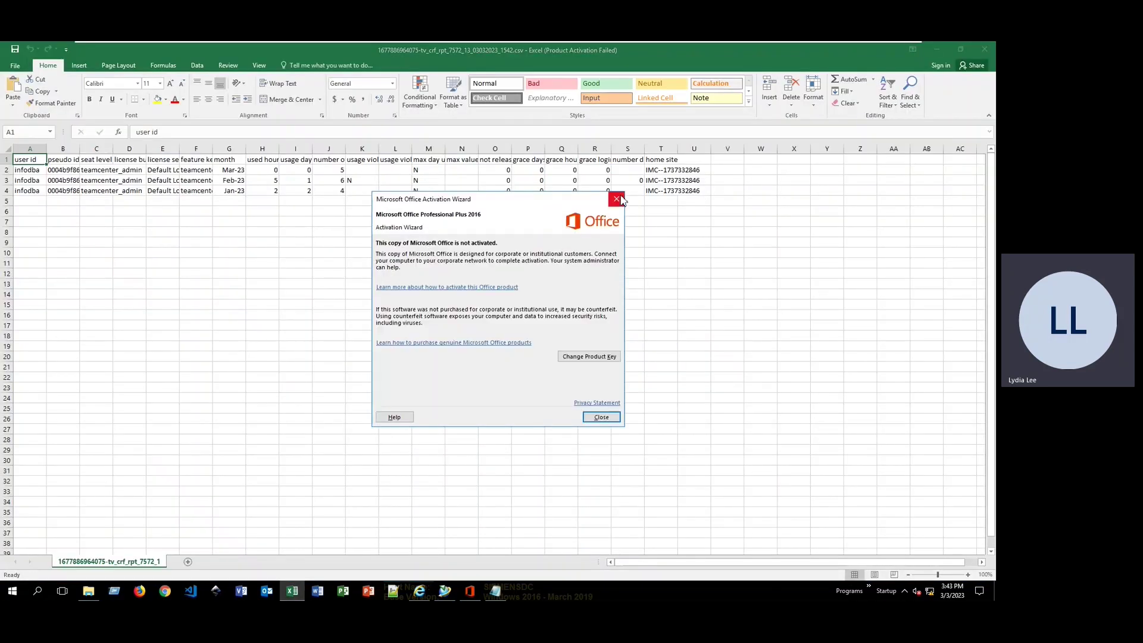
# Widen columns B, D and H for pseudo id, license bundle and used hours, then close without saving.
pyautogui.click(622, 196)
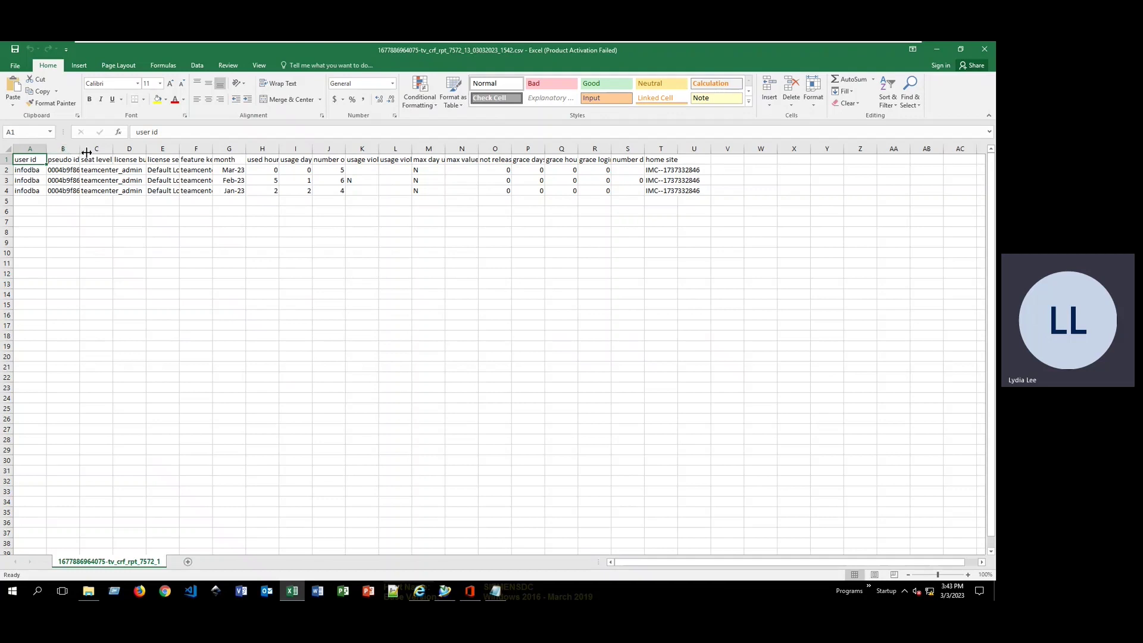
pyautogui.moveTo(86, 152); pyautogui.dragTo(193, 154)
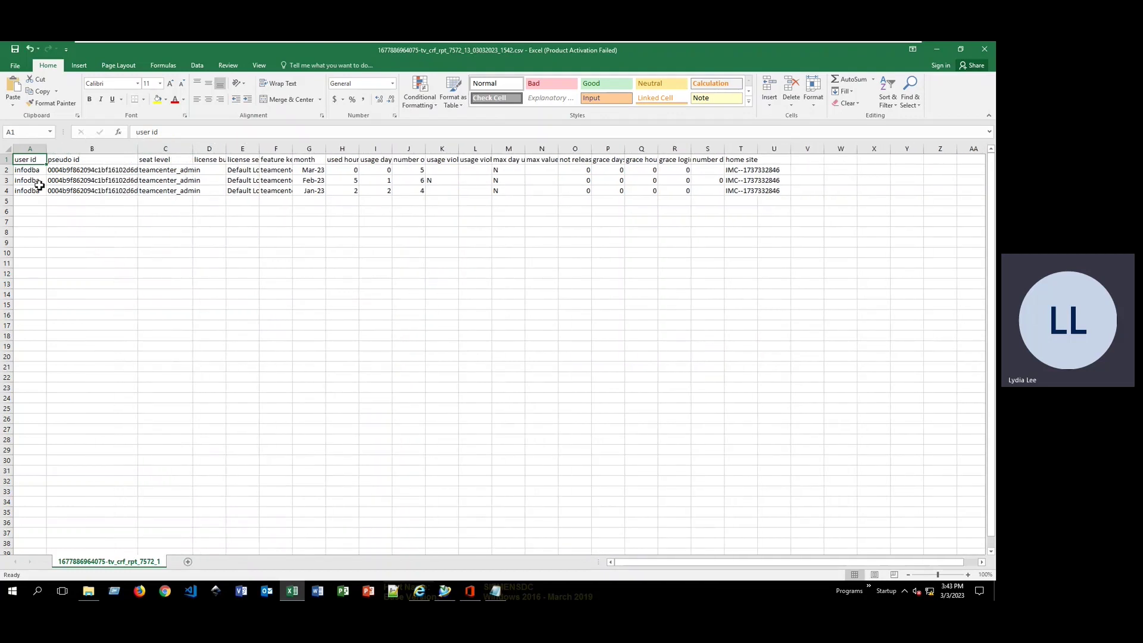
pyautogui.click(34, 172)
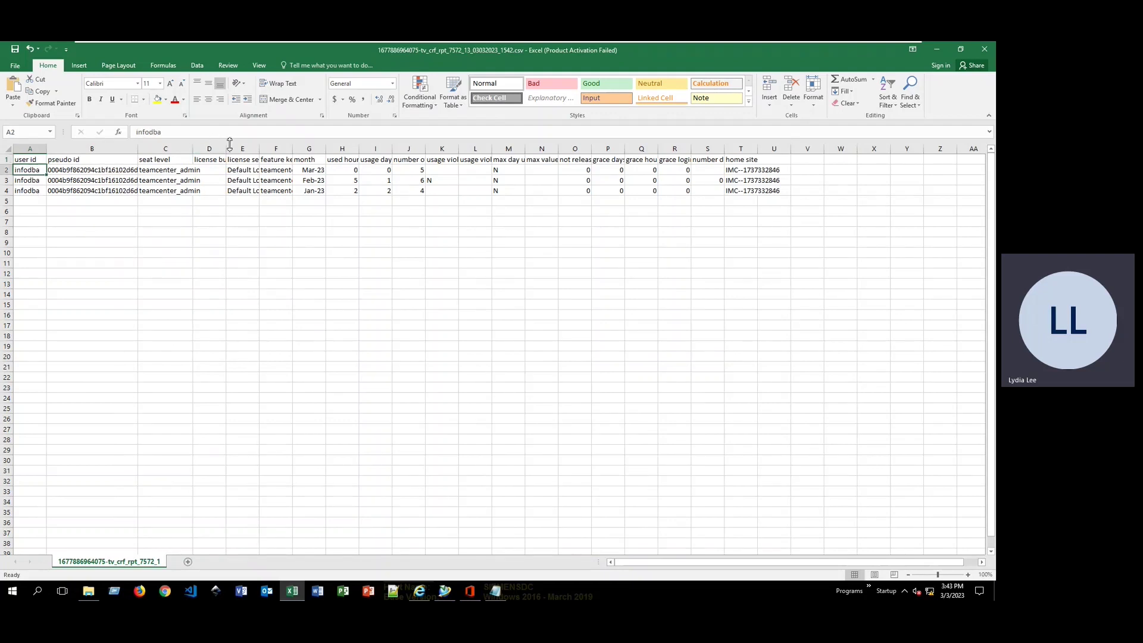
pyautogui.moveTo(230, 143); pyautogui.dragTo(315, 146)
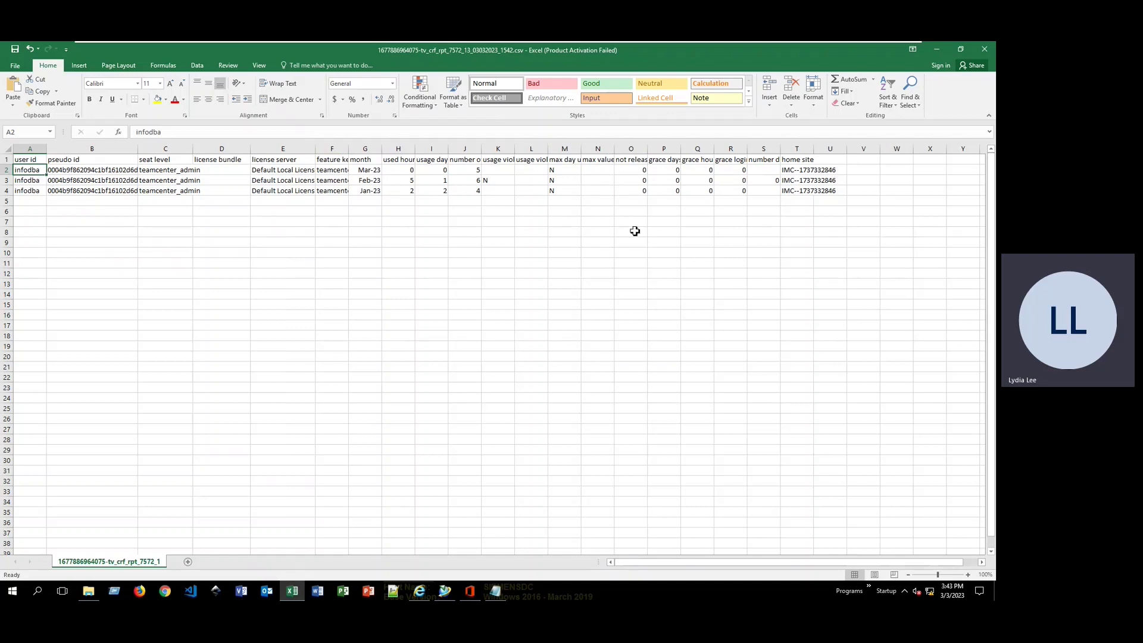
pyautogui.moveTo(415, 148); pyautogui.dragTo(477, 148)
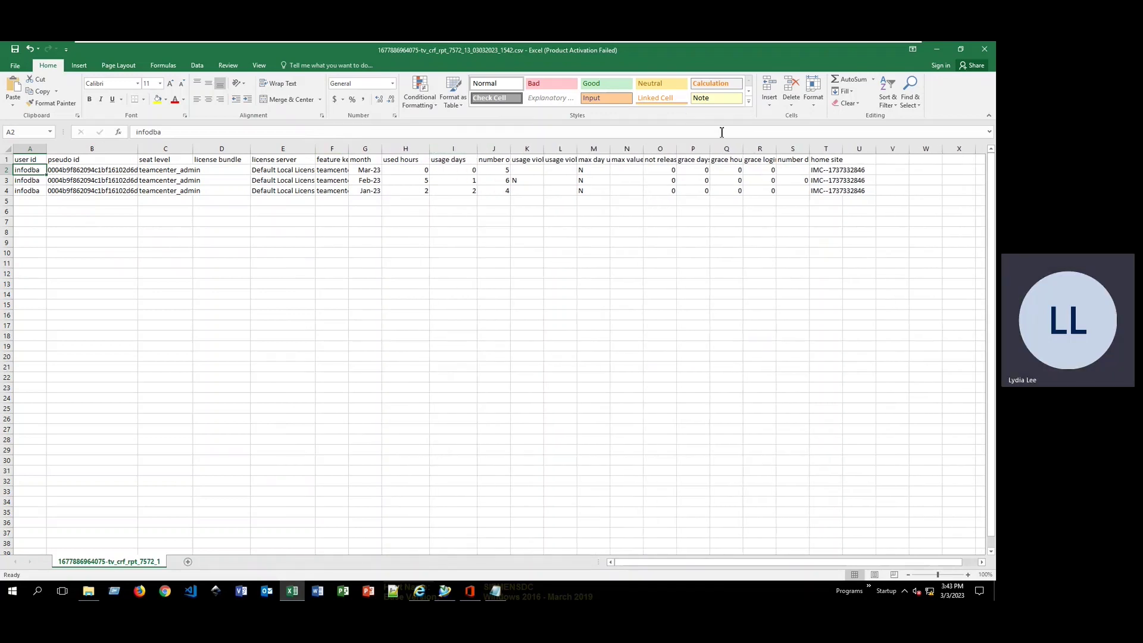
pyautogui.click(984, 50)
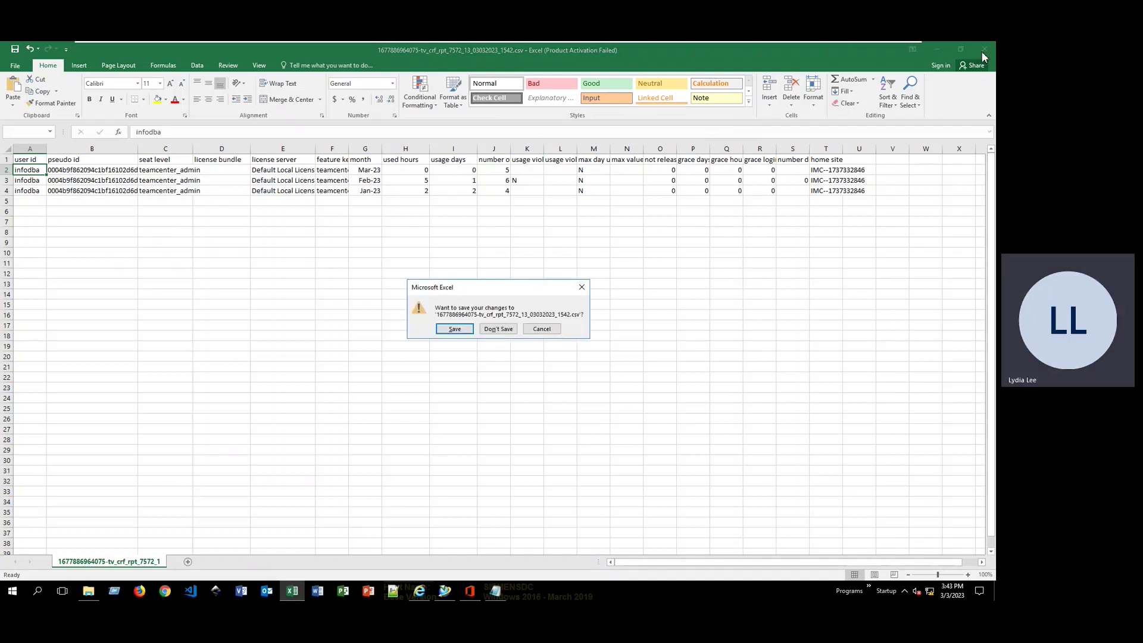
pyautogui.click(515, 329)
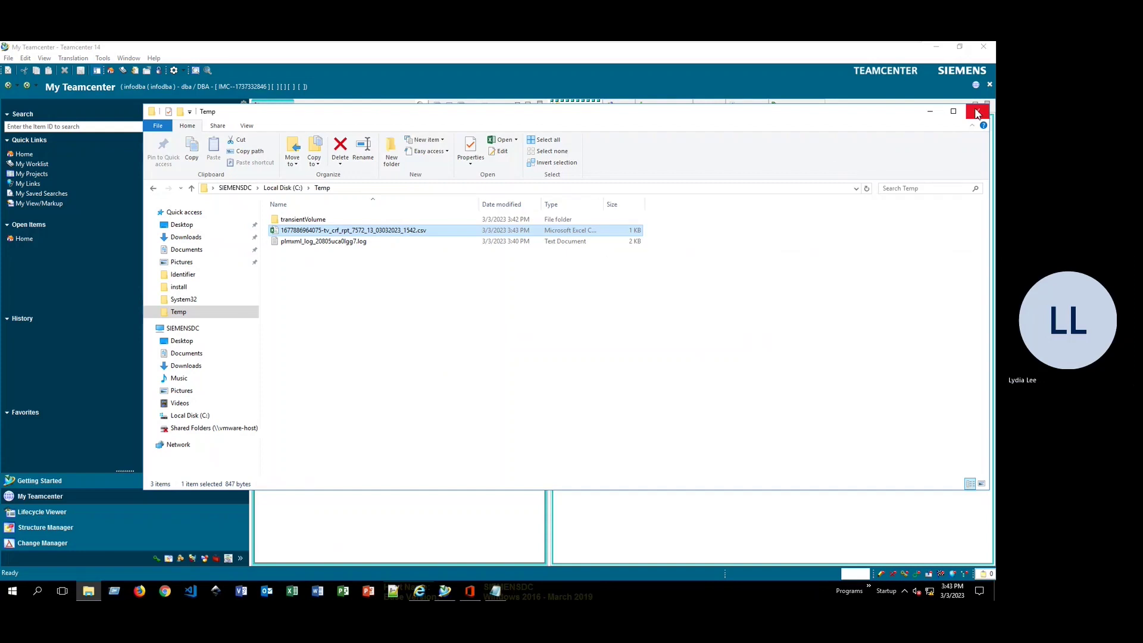
# Close File Explorer, Notepad and the Report Generation Wizard.
pyautogui.click(977, 113)
pyautogui.click(945, 132)
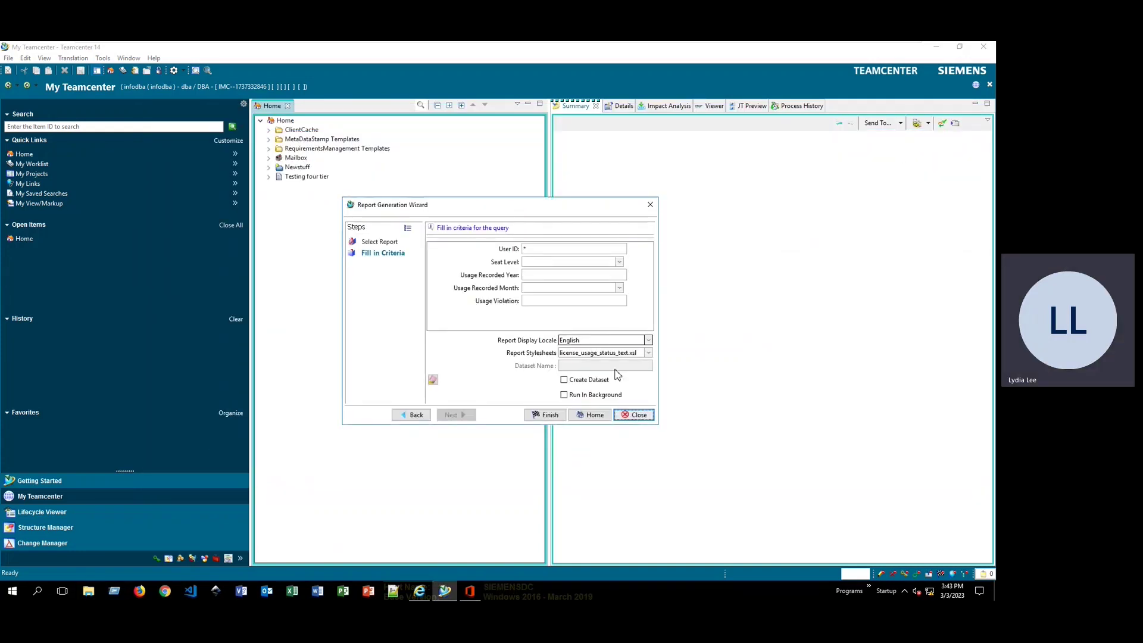
pyautogui.click(634, 415)
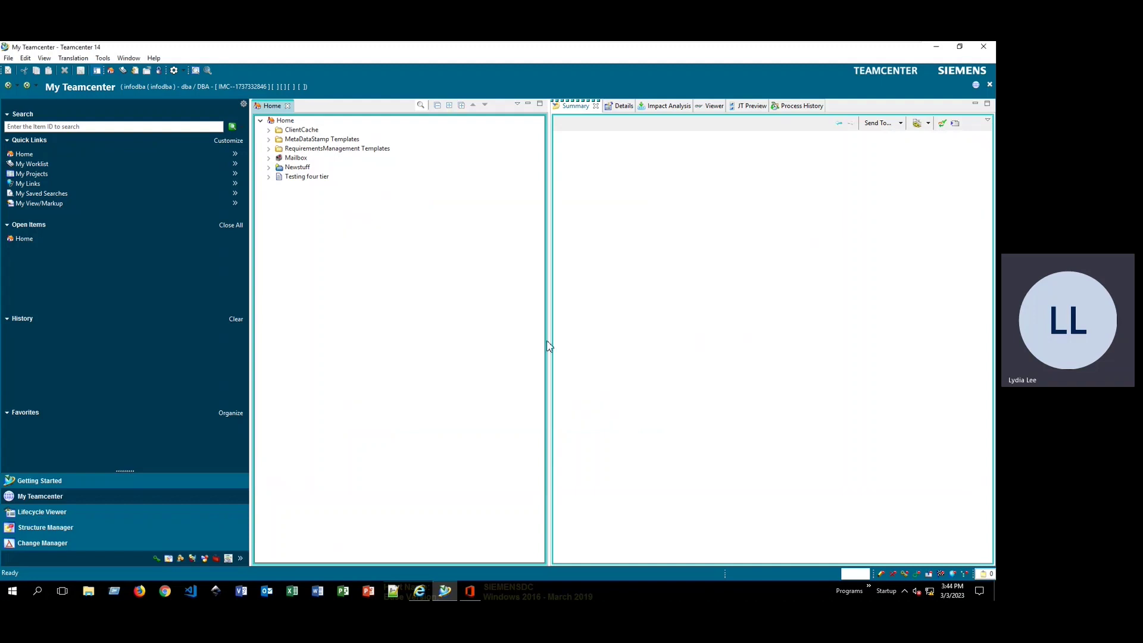